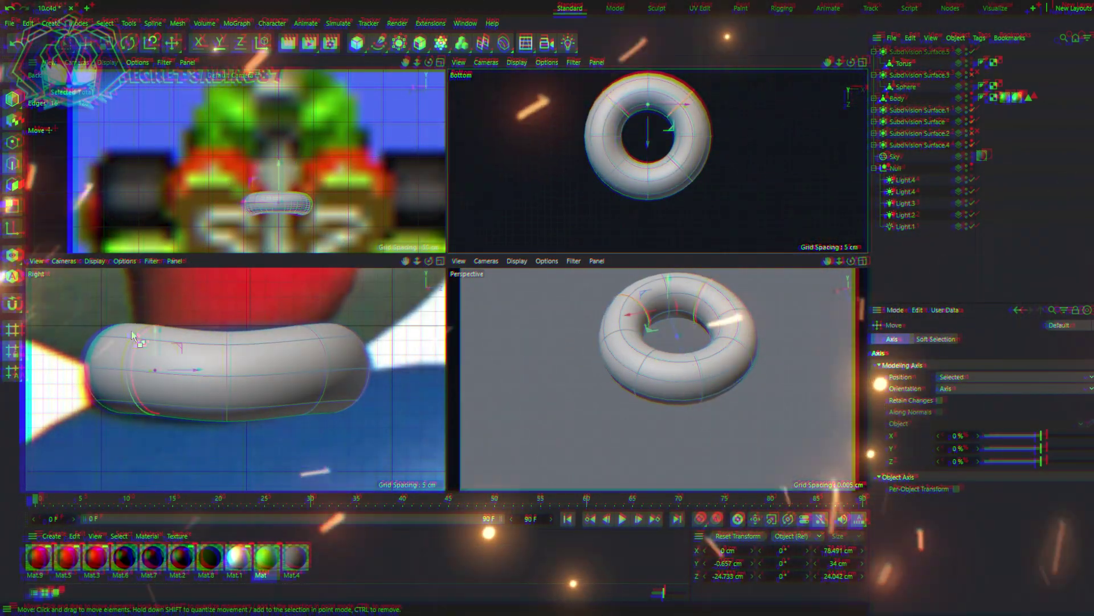
Step: Apply the red Mat.9 material to the torus and place it at Yoshi's ankle
{"action": "key", "text": "0"}
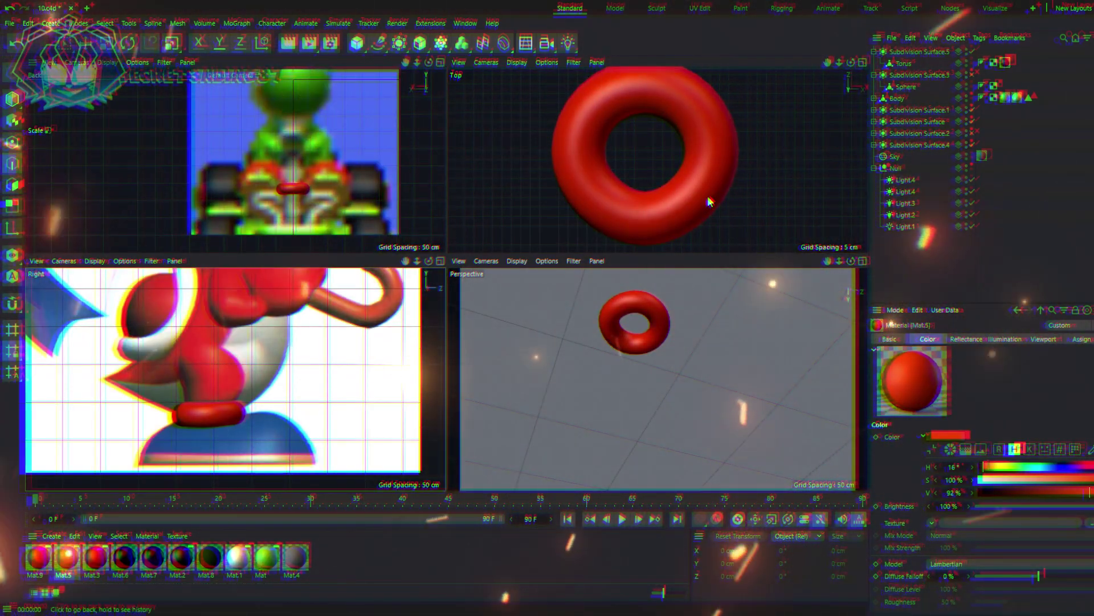
{"action": "left_click", "coordinate": [40, 556]}
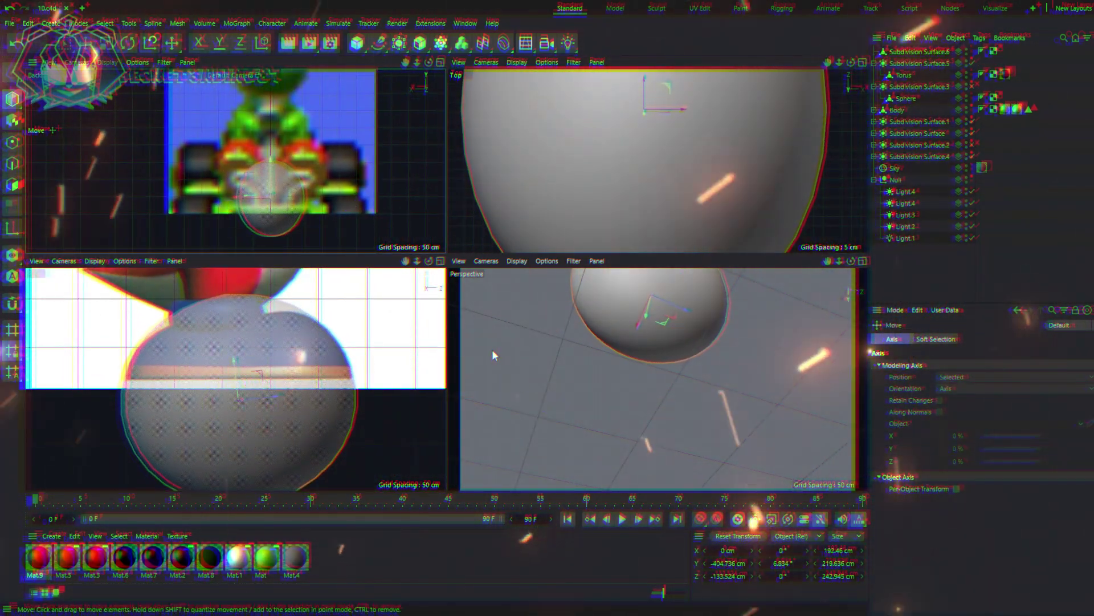
Step: Nest a sphere under Subdivision Surface.6, enable smoothing, and scale, rotate and move it beneath the torus
{"action": "key", "text": "t"}
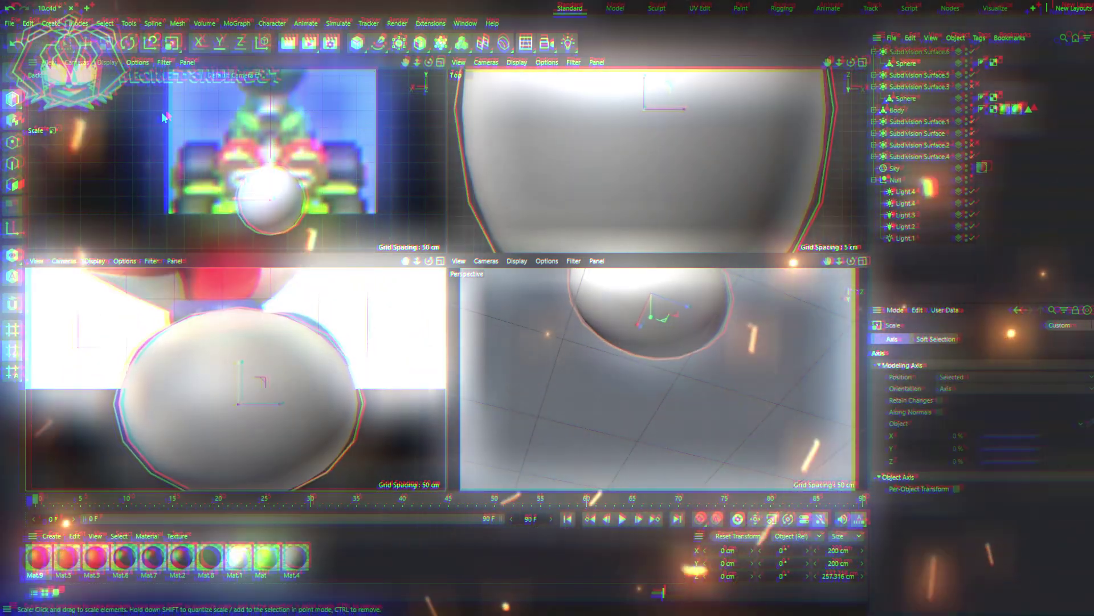
{"action": "left_click_drag", "start_coordinate": [901, 55], "coordinate": [912, 64]}
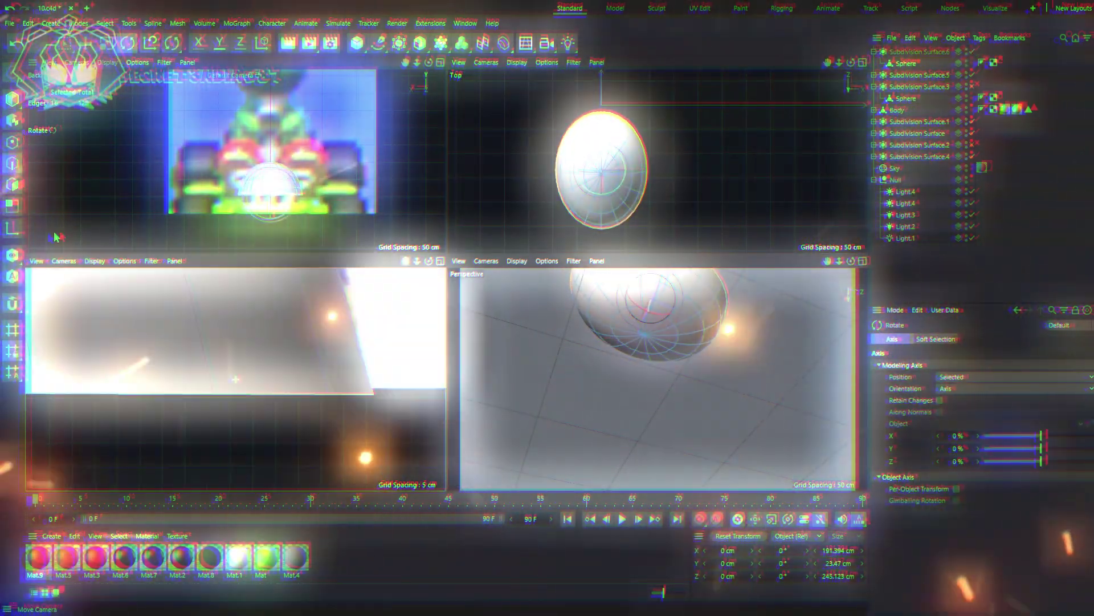
{"action": "middle_click", "coordinate": [299, 294]}
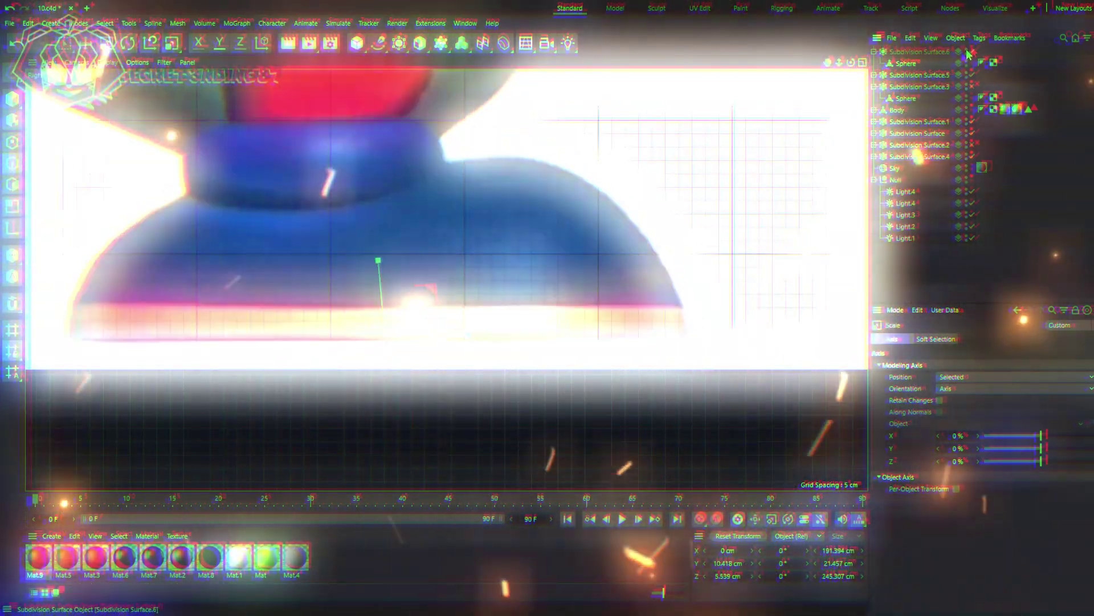
{"action": "left_click", "coordinate": [967, 51]}
{"action": "key", "text": "r"}
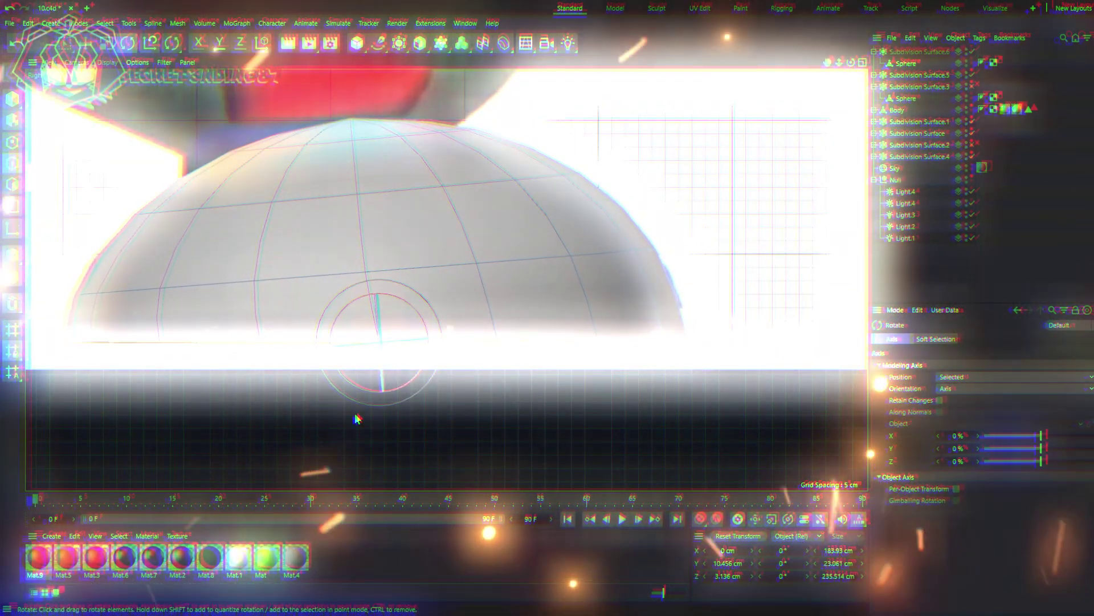
{"action": "key", "text": "e"}
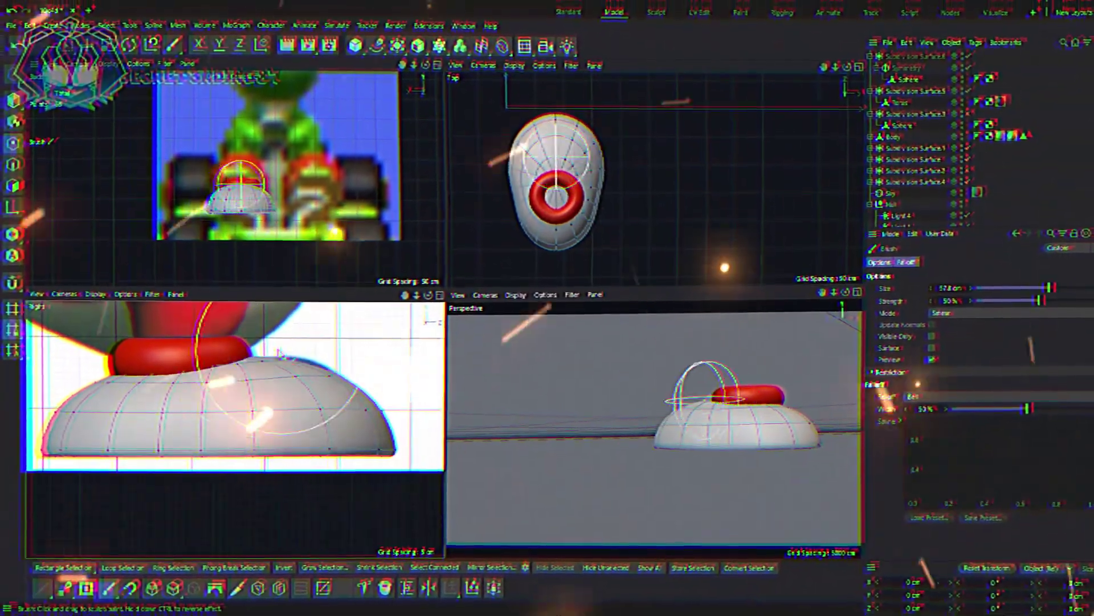
Step: Brush a bulge into the half-dome to form the shoe's toe
{"action": "left_click_drag", "start_coordinate": [279, 352], "coordinate": [322, 369]}
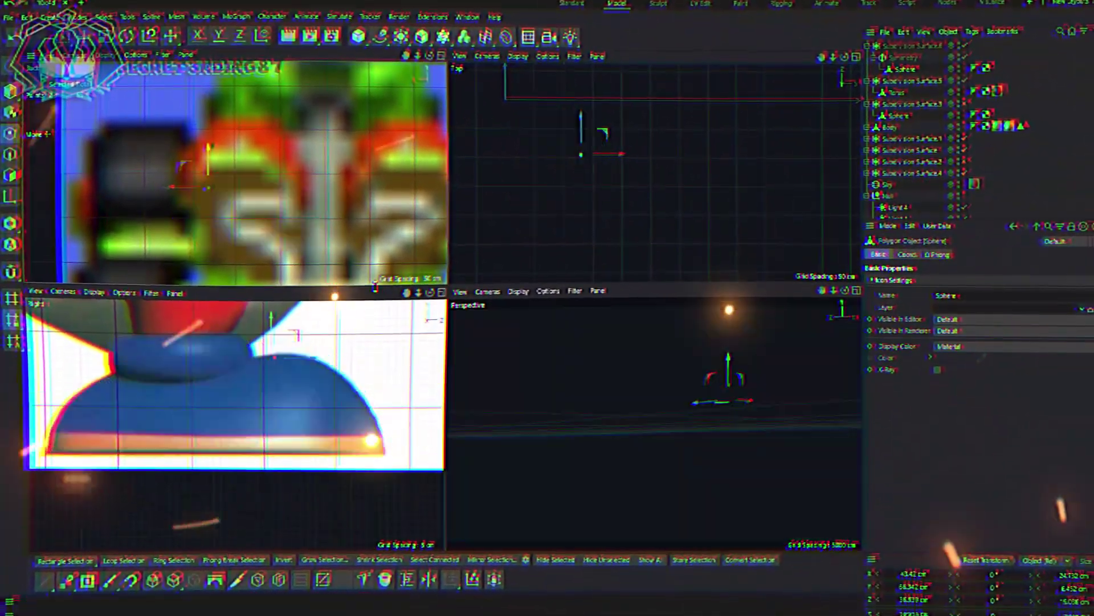
{"action": "left_click", "coordinate": [172, 50]}
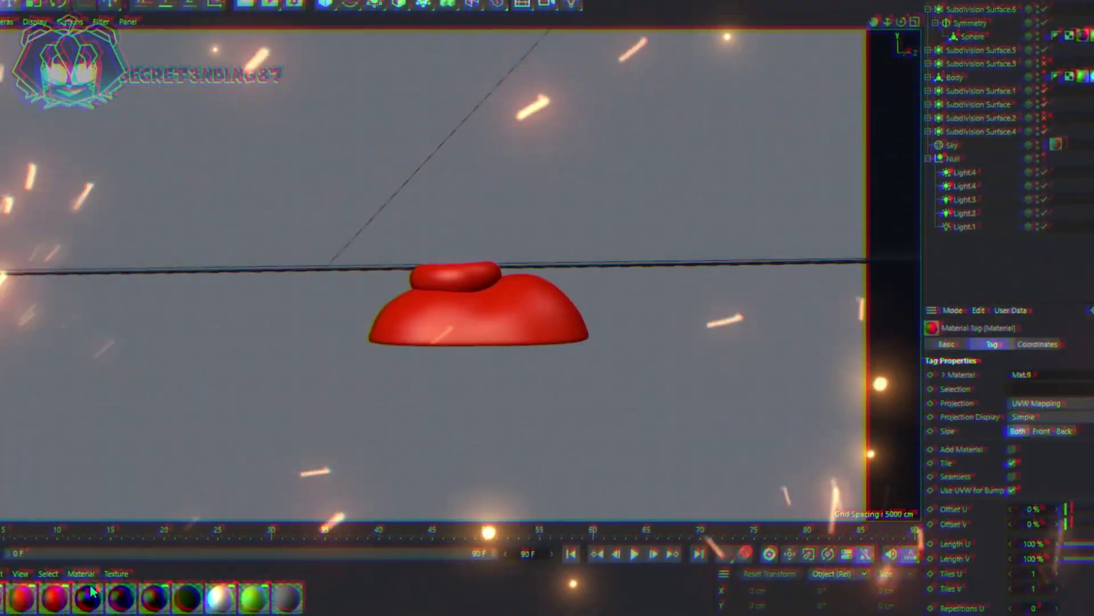
Step: Scale the white sphere above the shoe up to about 113%
{"action": "scroll", "coordinate": [221, 455], "scroll_direction": "up", "scroll_amount": 3}
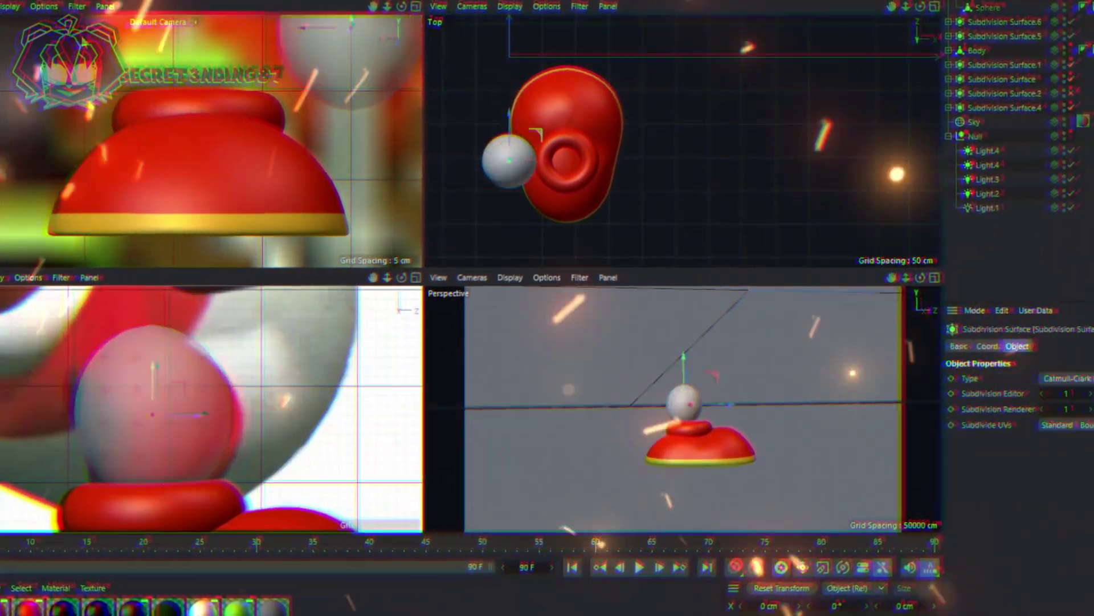
{"action": "key", "text": "t"}
{"action": "left_click_drag", "start_coordinate": [205, 63], "coordinate": [142, 126]}
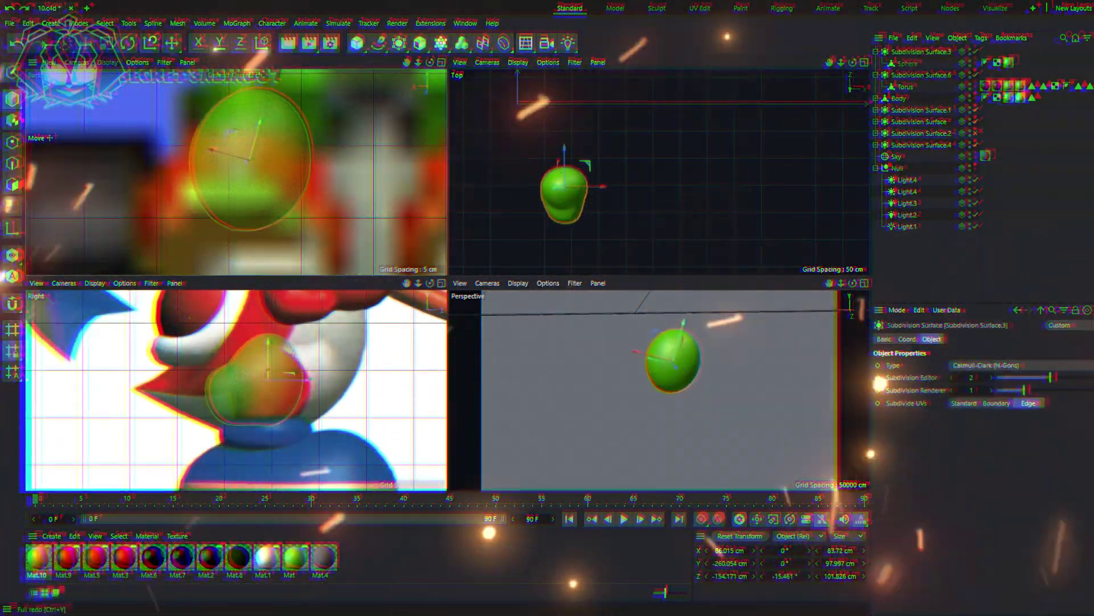
Step: Rotate the green Yoshi part into position
{"action": "left_click", "coordinate": [137, 53]}
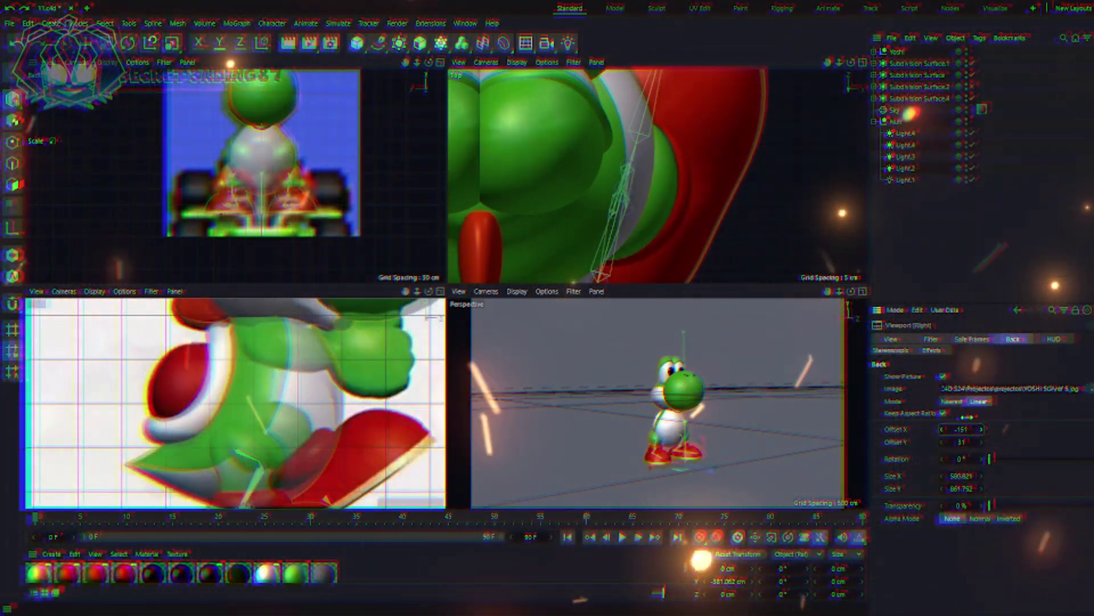
Step: Hide the finished Yoshi in the viewports via the Object Manager
{"action": "left_click", "coordinate": [966, 51]}
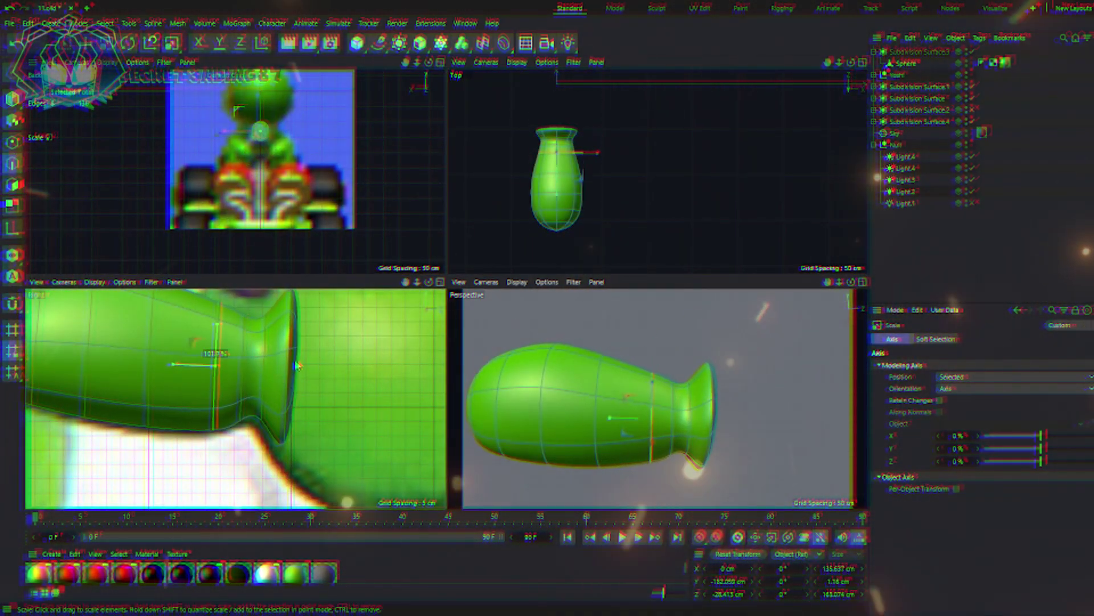
Step: Widen the flared rim of the green shape and close the open hole in the head mesh
{"action": "scroll", "coordinate": [296, 366], "scroll_direction": "down", "scroll_amount": 3}
{"action": "left_click_drag", "start_coordinate": [296, 365], "coordinate": [330, 340]}
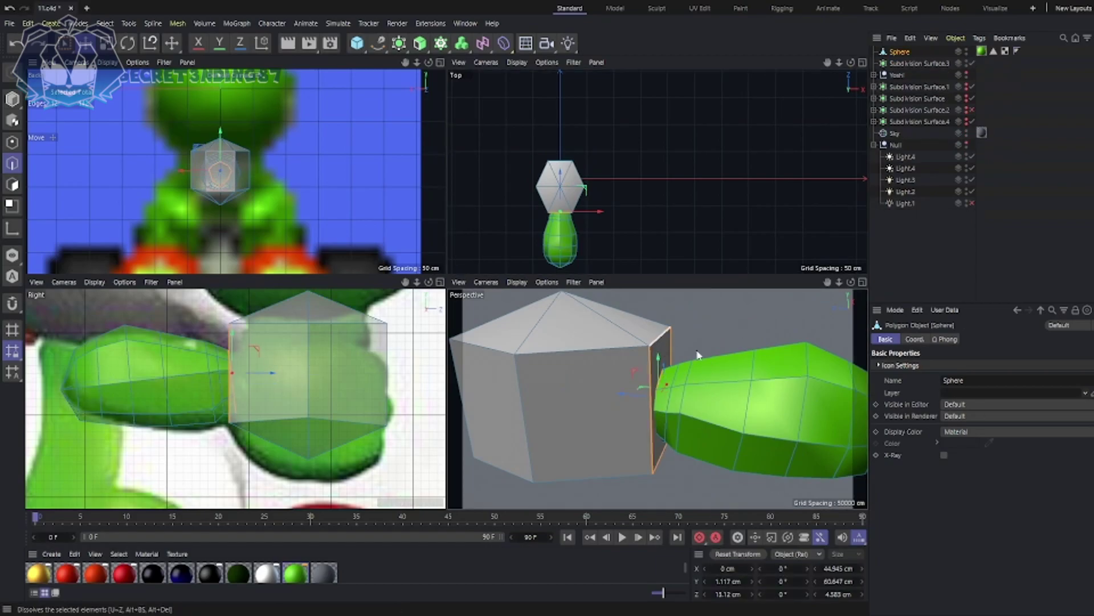
{"action": "left_click", "coordinate": [661, 386]}
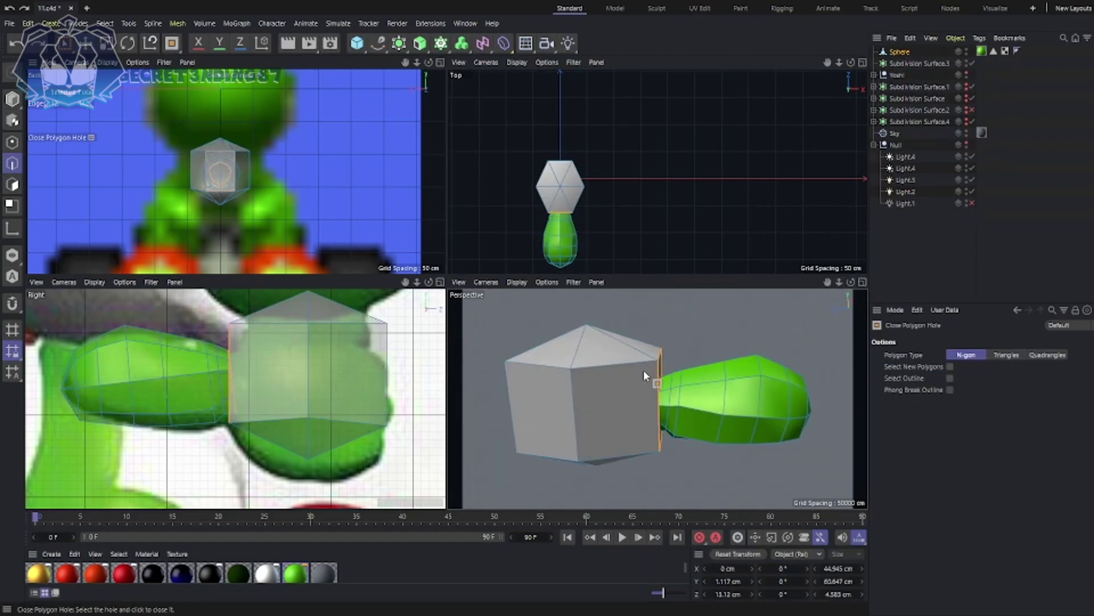
Step: Smooth the head Sphere under Subdivision Surface.3 and adjust the green neck's polygons
{"action": "left_click_drag", "start_coordinate": [885, 51], "coordinate": [915, 62]}
{"action": "key", "text": "m"}
{"action": "key", "text": "e"}
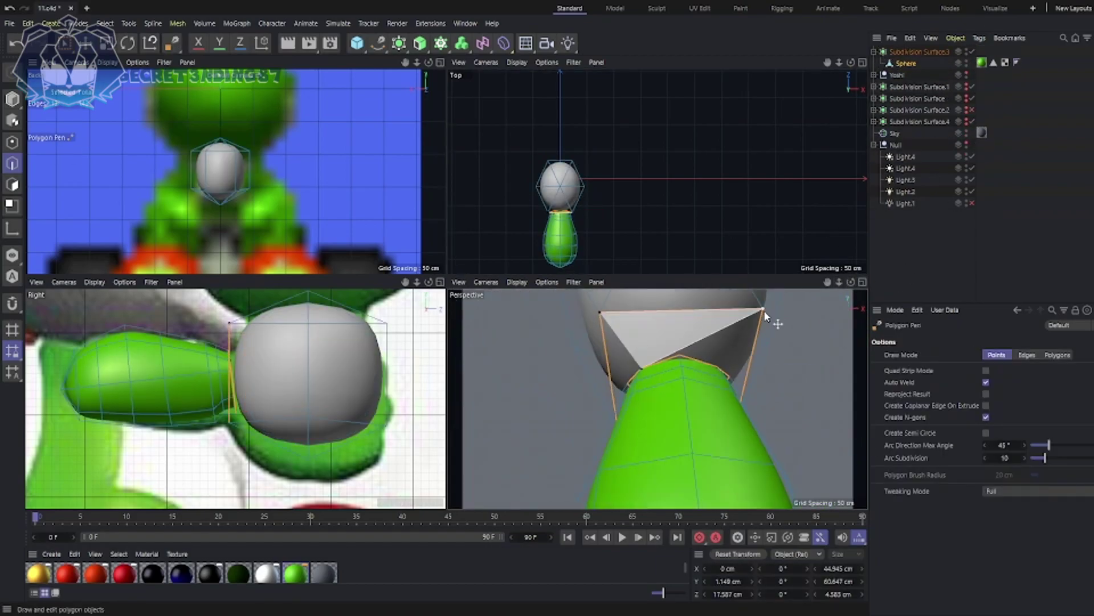
{"action": "mouse_move", "coordinate": [767, 425]}
{"action": "left_mouse_down", "text": "alt"}
{"action": "mouse_move", "coordinate": [745, 384]}
{"action": "mouse_move", "coordinate": [671, 374]}
{"action": "left_mouse_up", "text": "alt"}
{"action": "left_click_drag", "start_coordinate": [840, 283], "coordinate": [655, 391]}
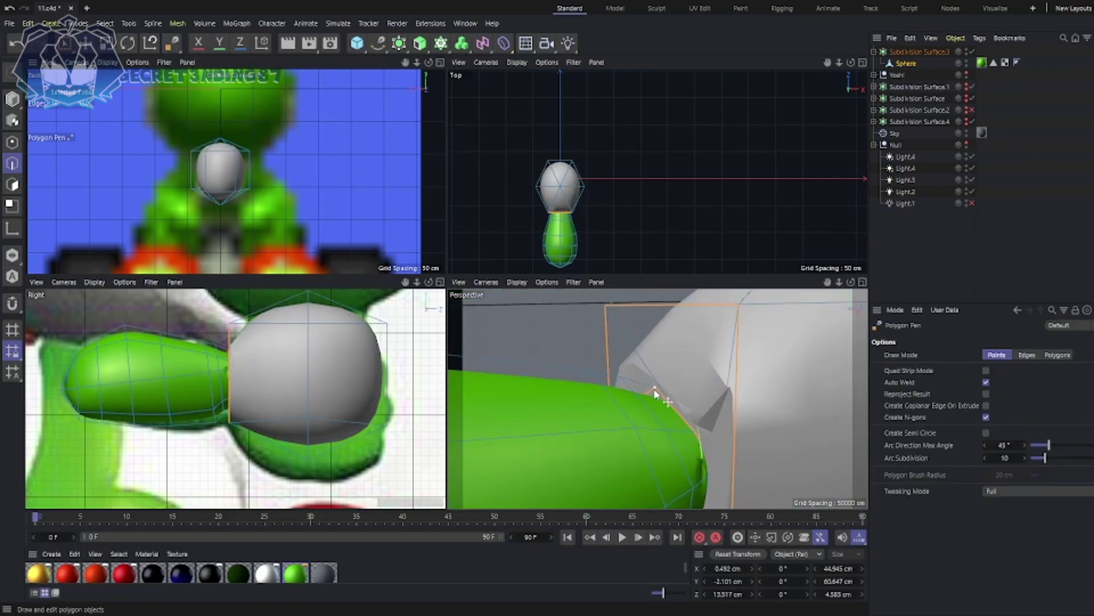
{"action": "key", "text": "e"}
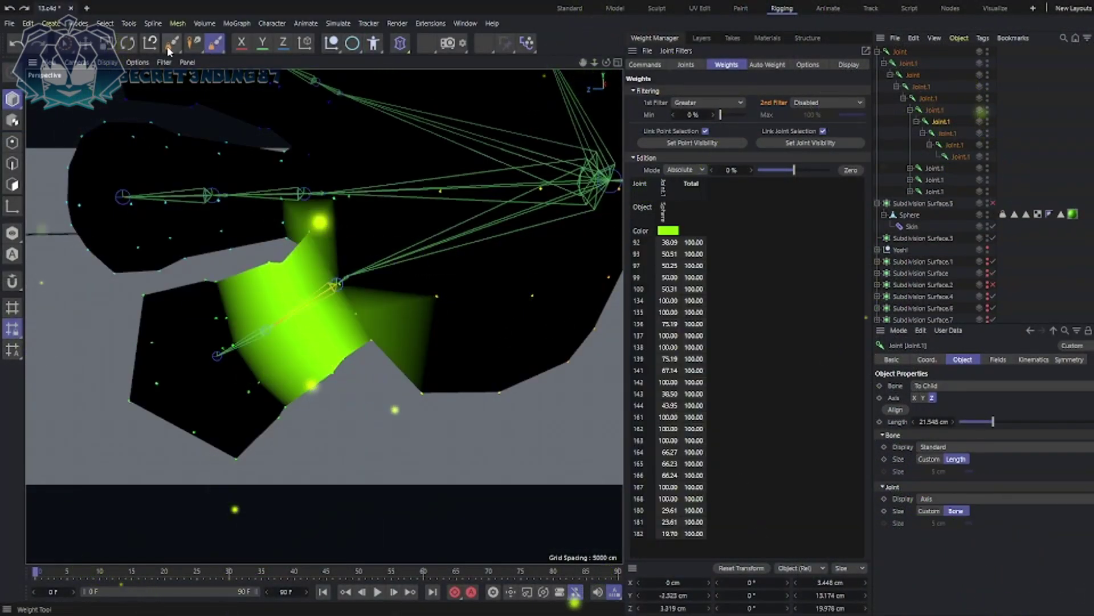
Step: Bring up the Weight Tool options and the Weight Manager's Auto Weight settings
{"action": "left_click", "coordinate": [170, 46]}
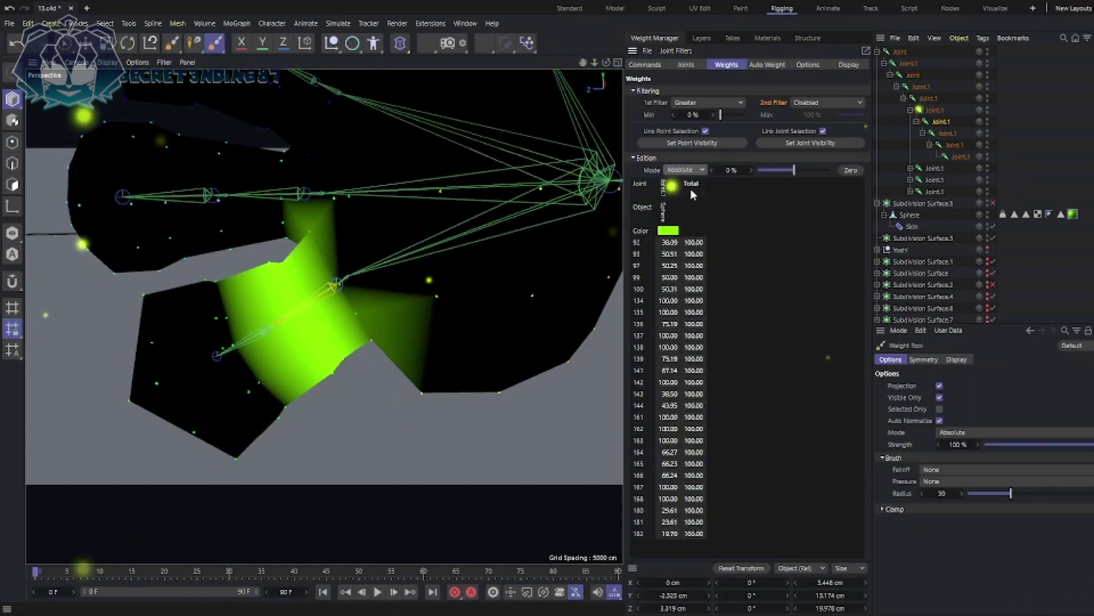
{"action": "left_click", "coordinate": [767, 64]}
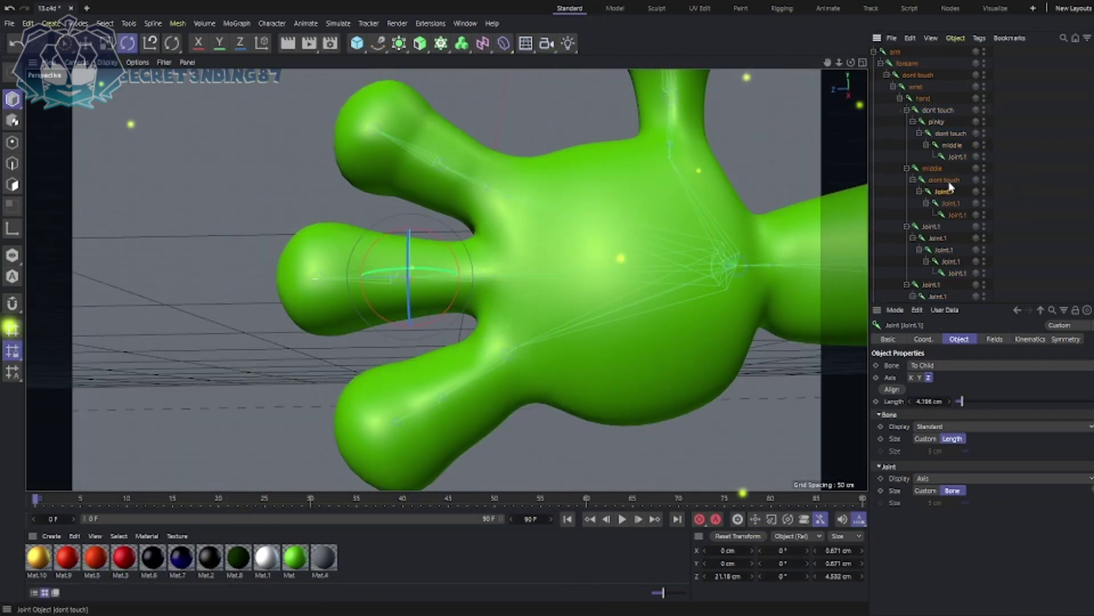
Step: Orbit the view to inspect the hand from another angle
{"action": "left_click_drag", "start_coordinate": [858, 67], "coordinate": [951, 191]}
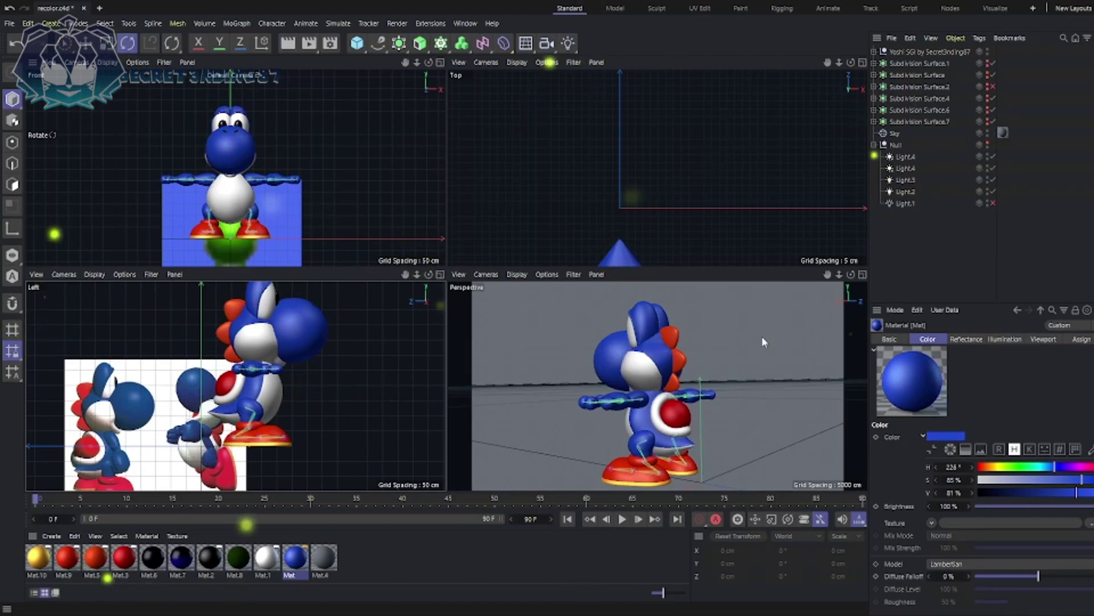
Step: Select the Mat.9 material to edit its colour
{"action": "left_click", "coordinate": [66, 557]}
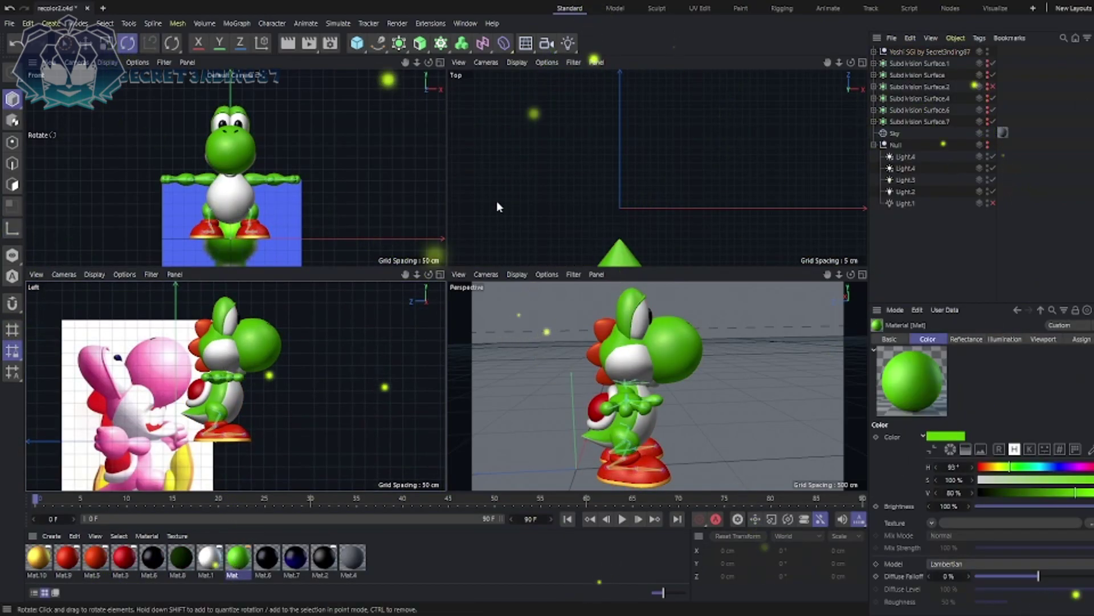
Step: Scroll down the list to review the merged Yoshi versions
{"action": "scroll", "coordinate": [354, 362], "scroll_direction": "down", "scroll_amount": 2}
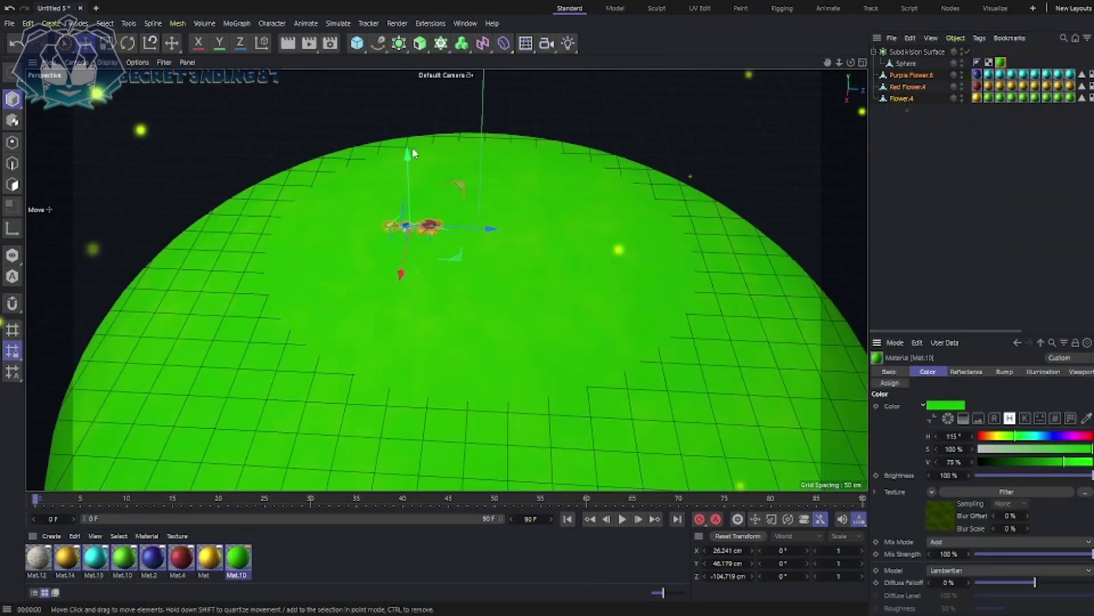
Step: Lower the planet material's V value to darken its green colour
{"action": "left_click_drag", "start_coordinate": [1058, 463], "coordinate": [1034, 463]}
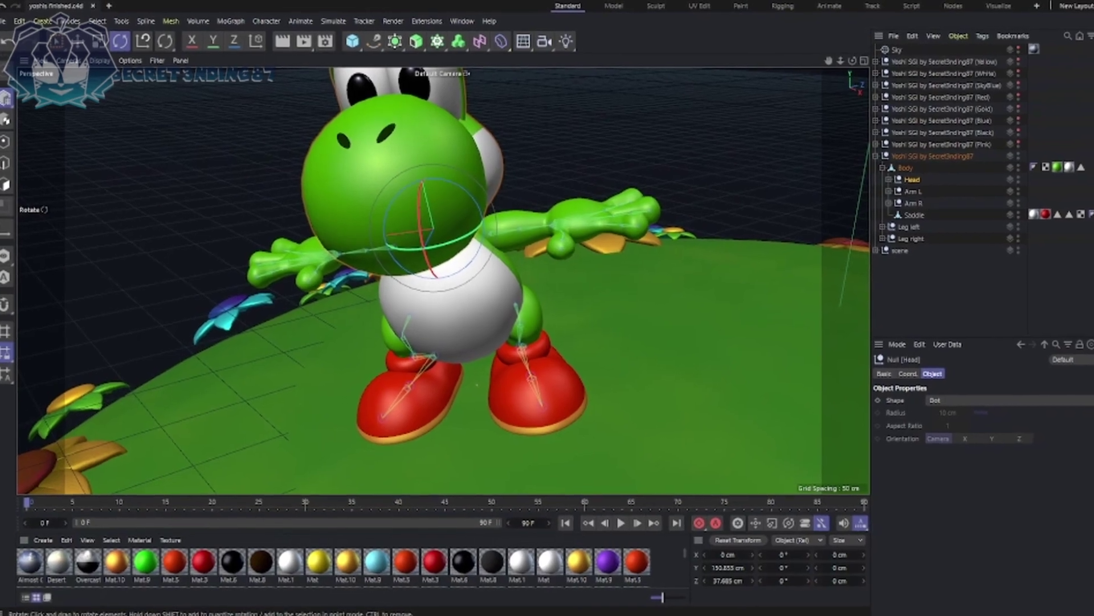
Step: Orbit around to the green Yoshi's arm and select its hand's thumb joint
{"action": "left_click_drag", "start_coordinate": [851, 62], "coordinate": [861, 69]}
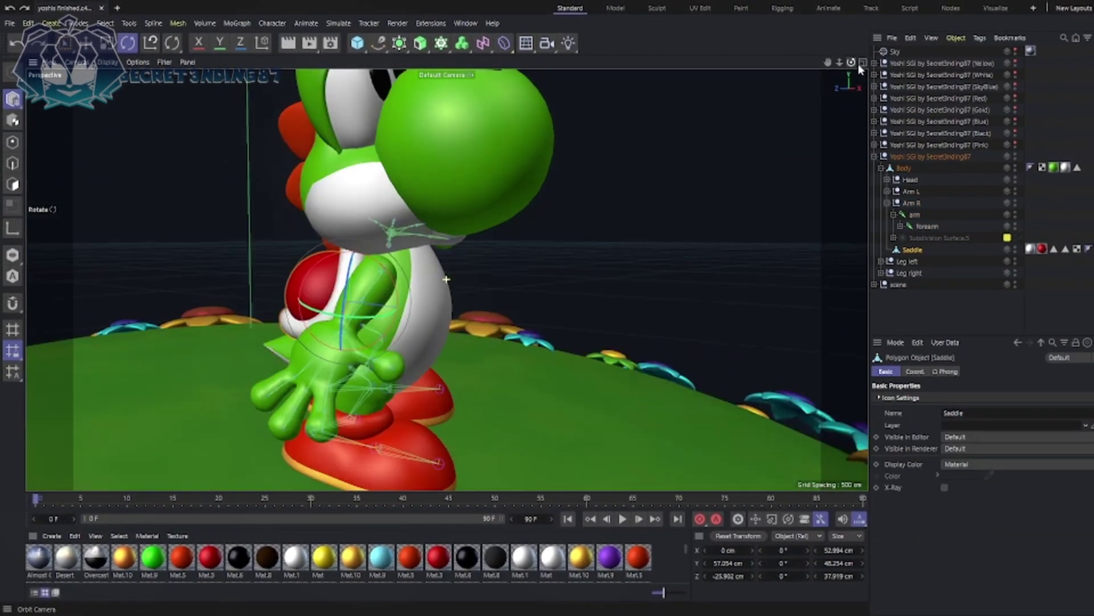
{"action": "left_click_drag", "start_coordinate": [860, 68], "coordinate": [792, 65]}
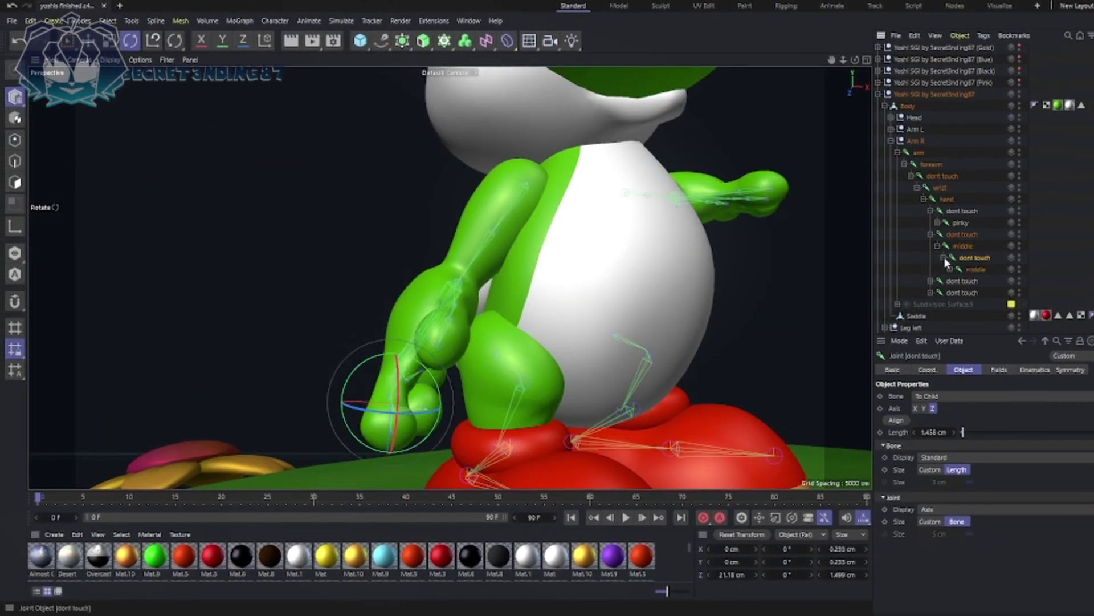
{"action": "left_click", "coordinate": [935, 285]}
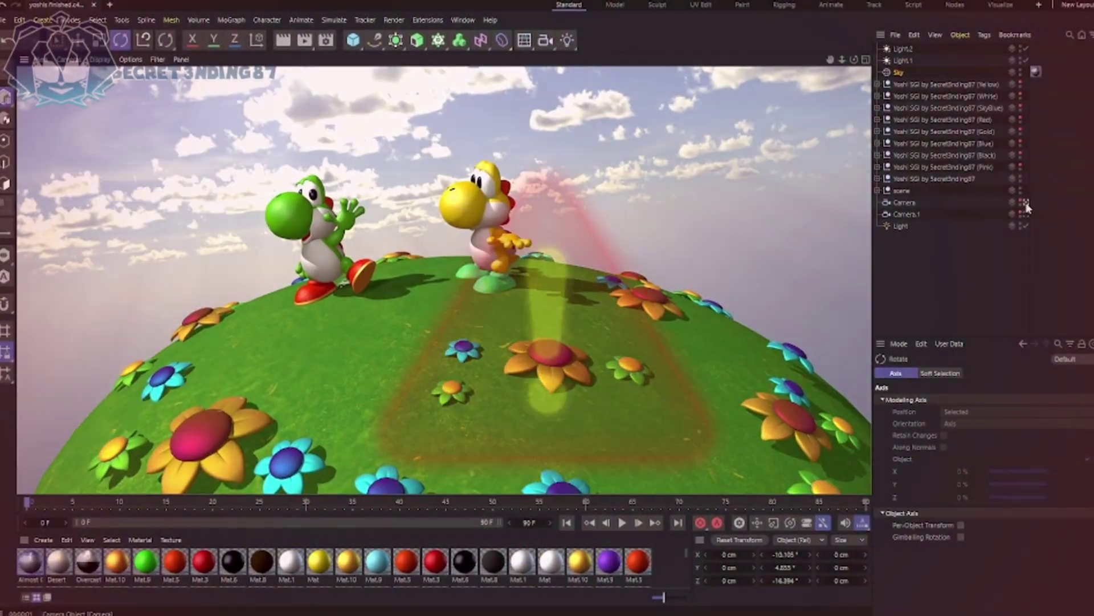
Step: Turn off the scene camera's view to return to the editor view
{"action": "left_click", "coordinate": [1025, 204]}
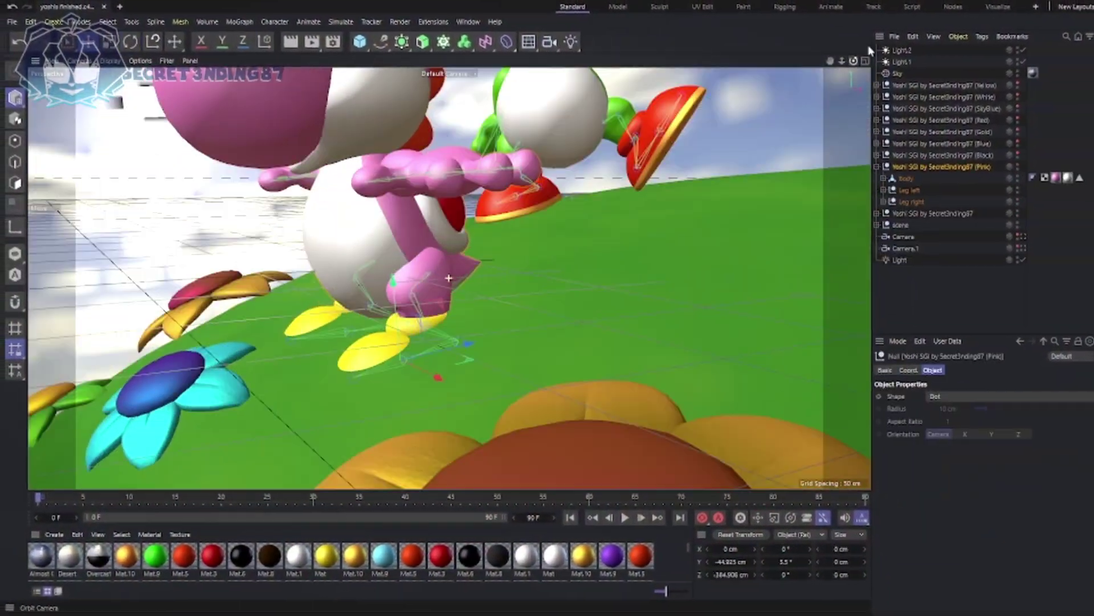